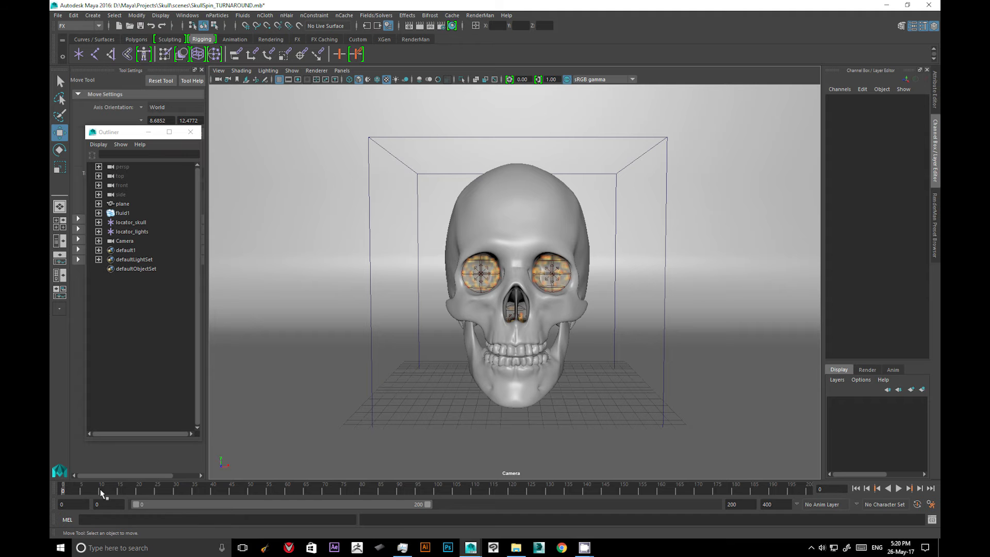
Select the fluid container and preview its simulation from the start, then stop and return to frame 0.
click(131, 223)
click(123, 213)
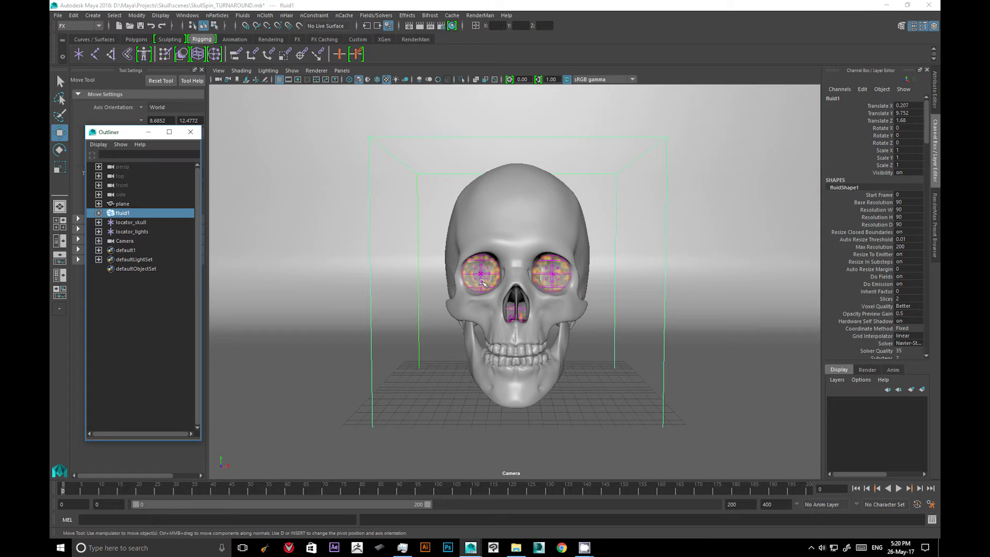
click(899, 489)
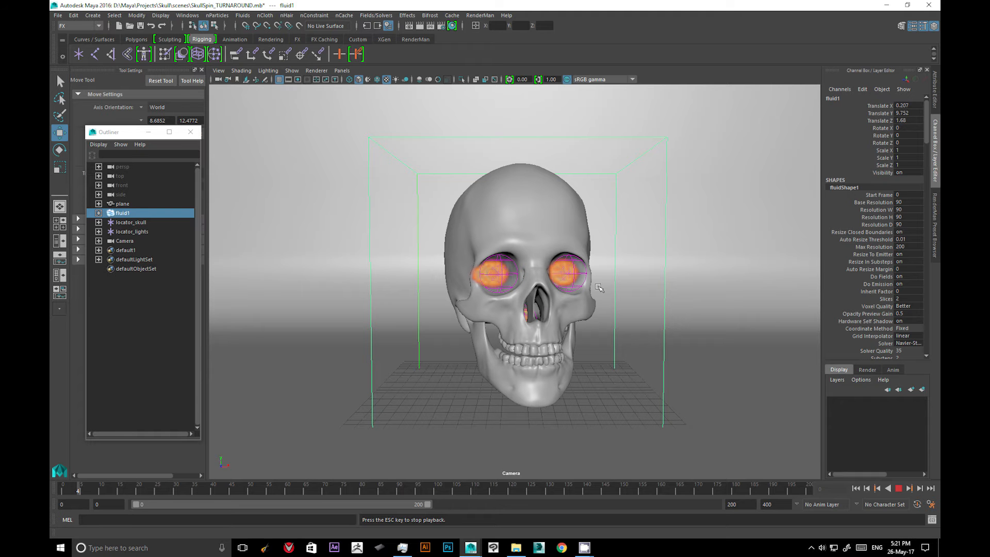
click(899, 488)
click(857, 488)
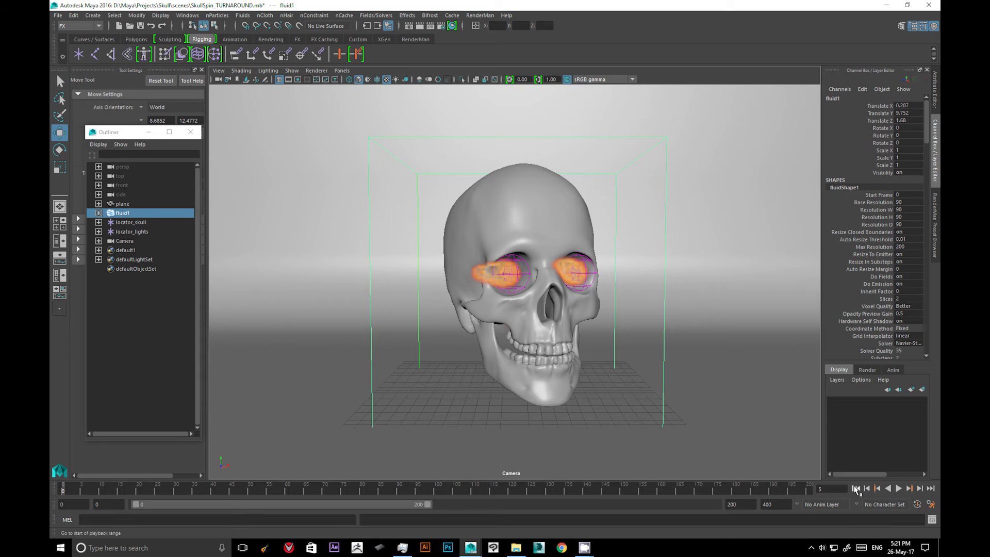
Set the fluid container's simulation start frame to -50 in its Dynamic Simulation attributes.
click(126, 215)
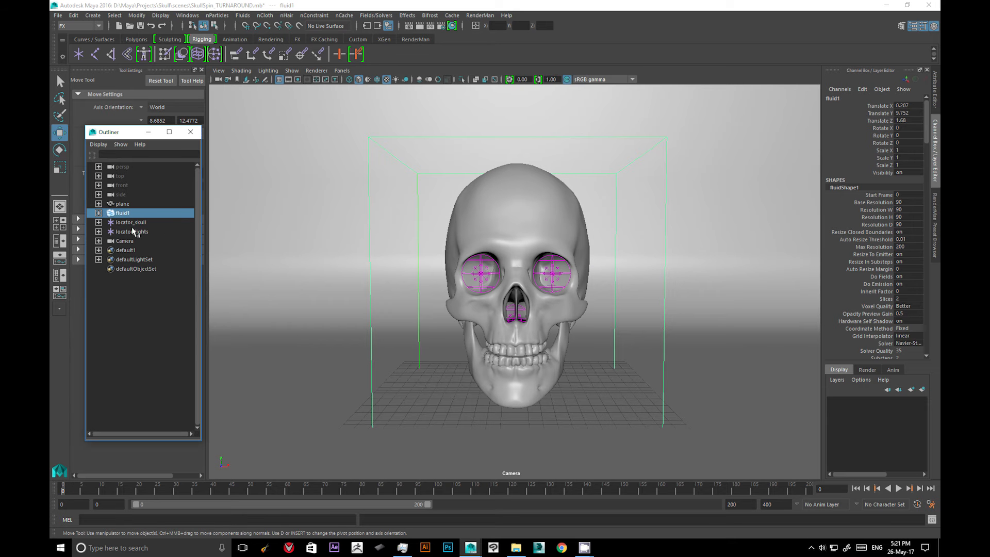
click(934, 224)
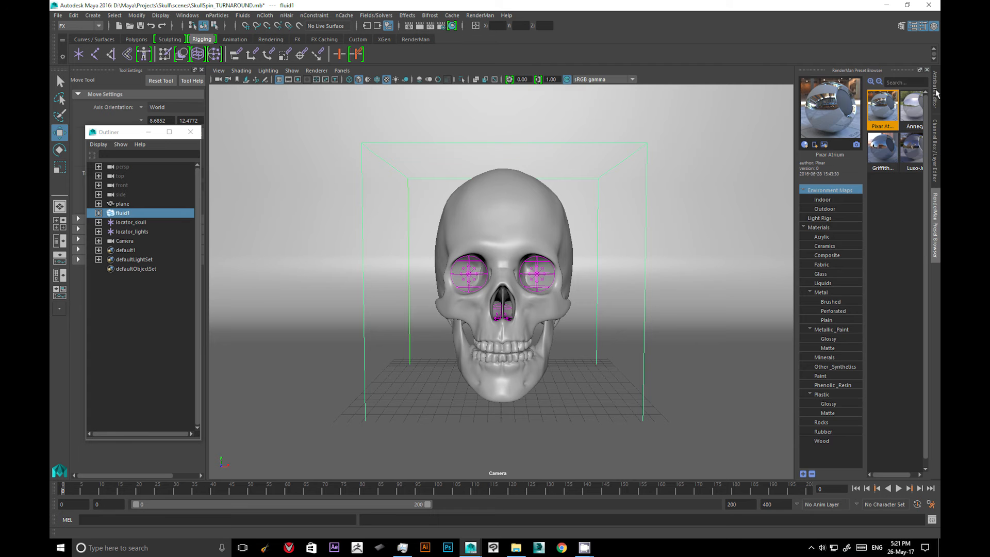
click(936, 92)
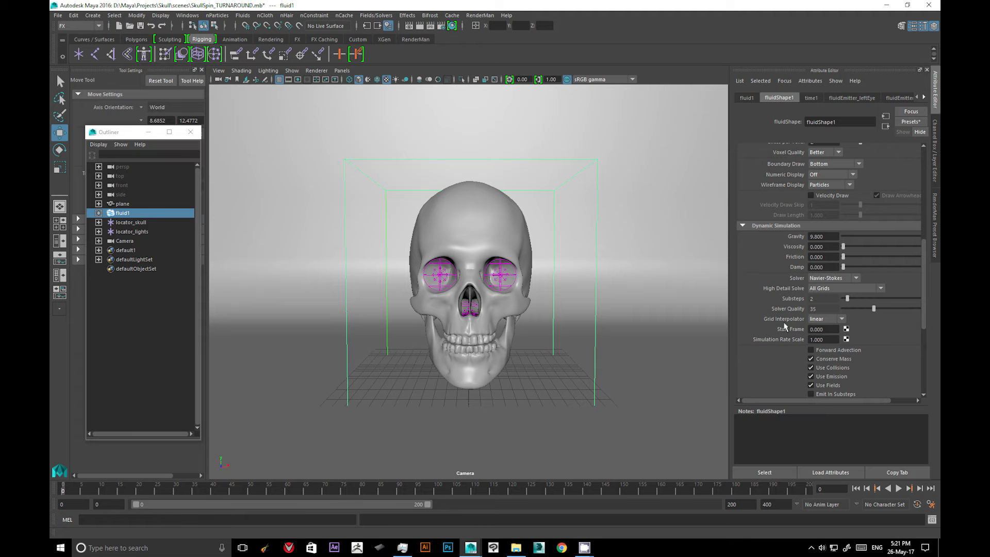
click(827, 330)
text(-5)
Set both the animation start and the playback range start to -50, and go to the first frame.
click(79, 503)
key(Tab)
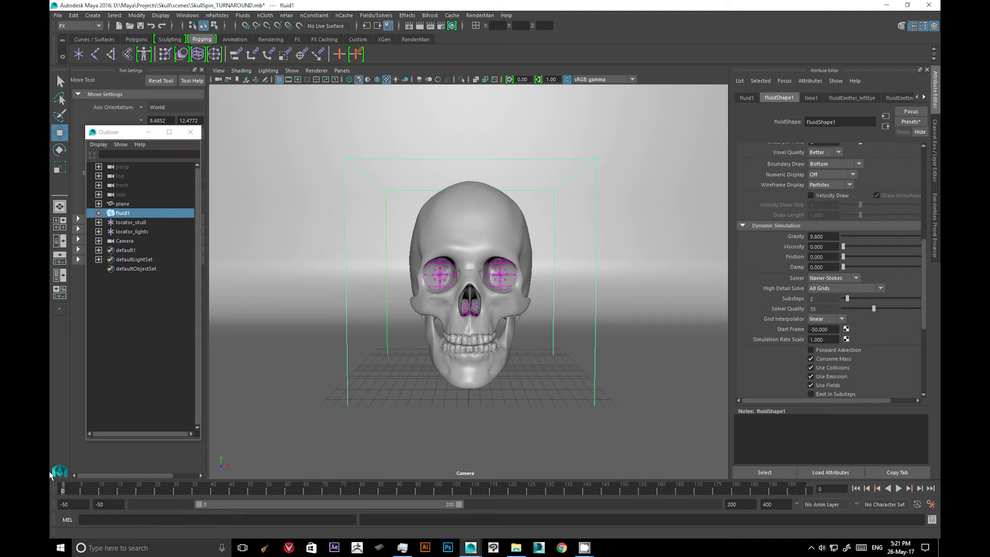
text(-50)
key(Tab)
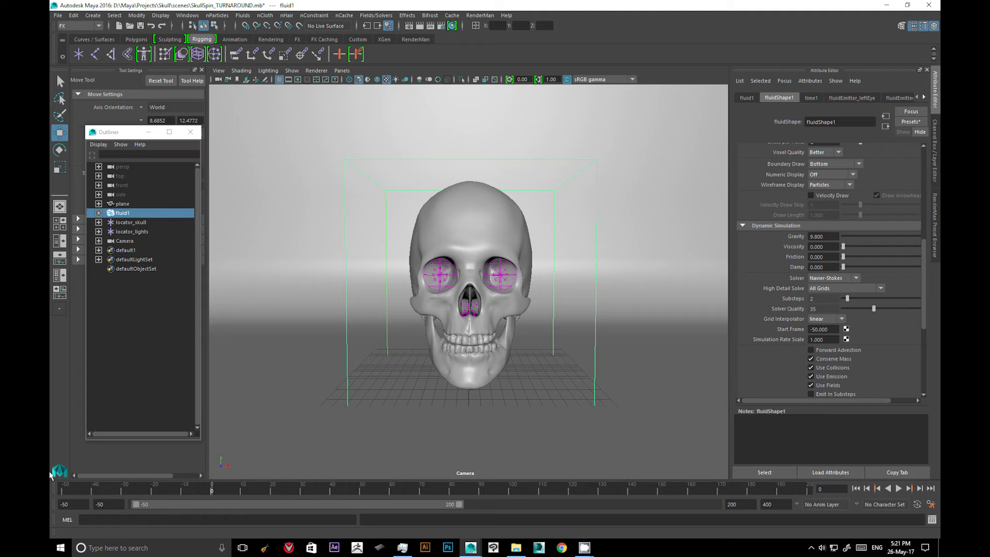
click(856, 488)
Select fluid1 and open the options for creating a new Maya Fluid nCache.
click(130, 231)
click(122, 213)
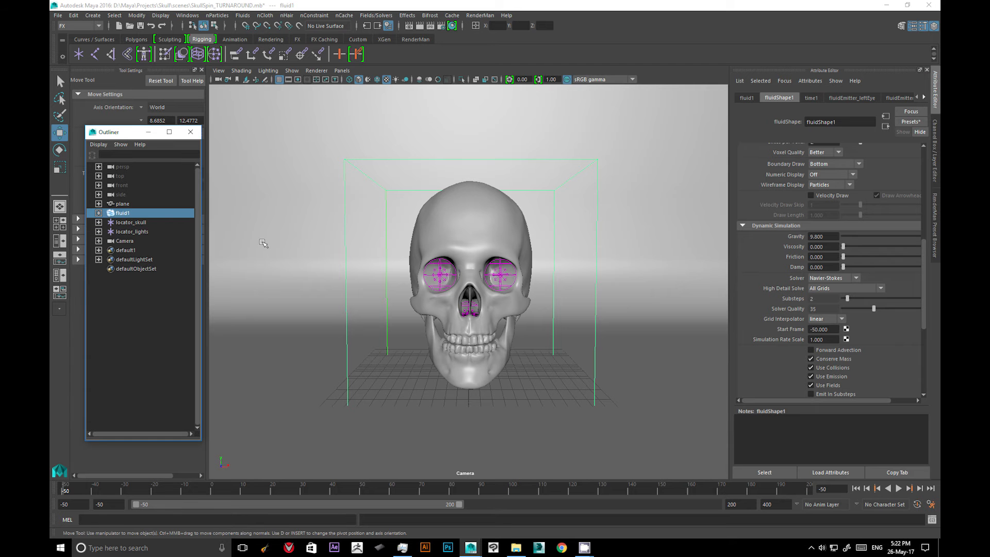
click(243, 15)
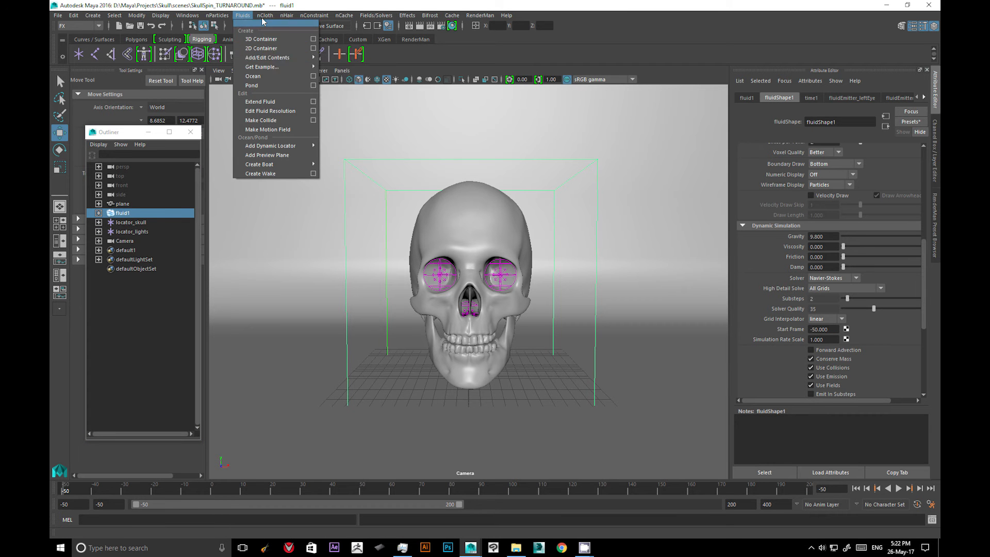
click(265, 16)
click(265, 16)
click(265, 16)
click(344, 15)
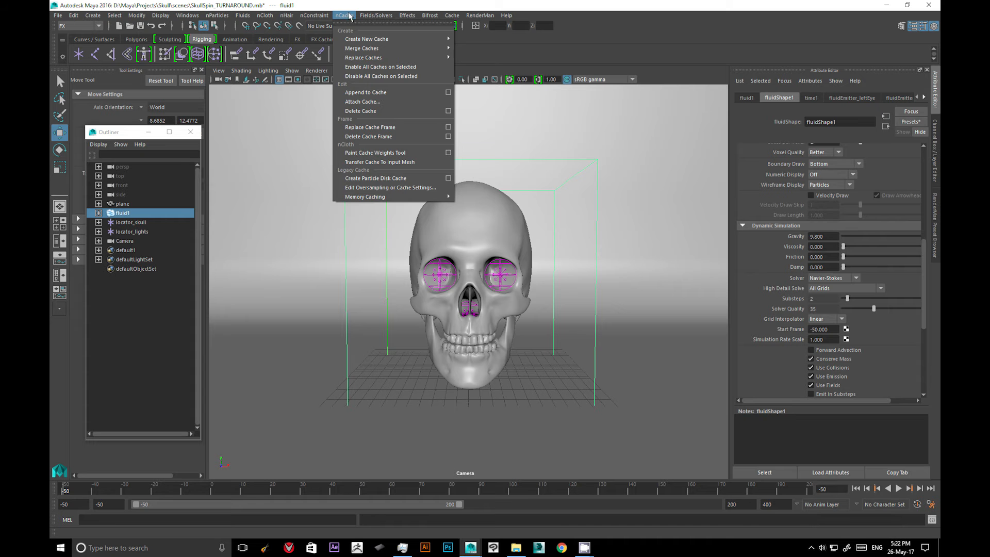
mouse_move(354, 38)
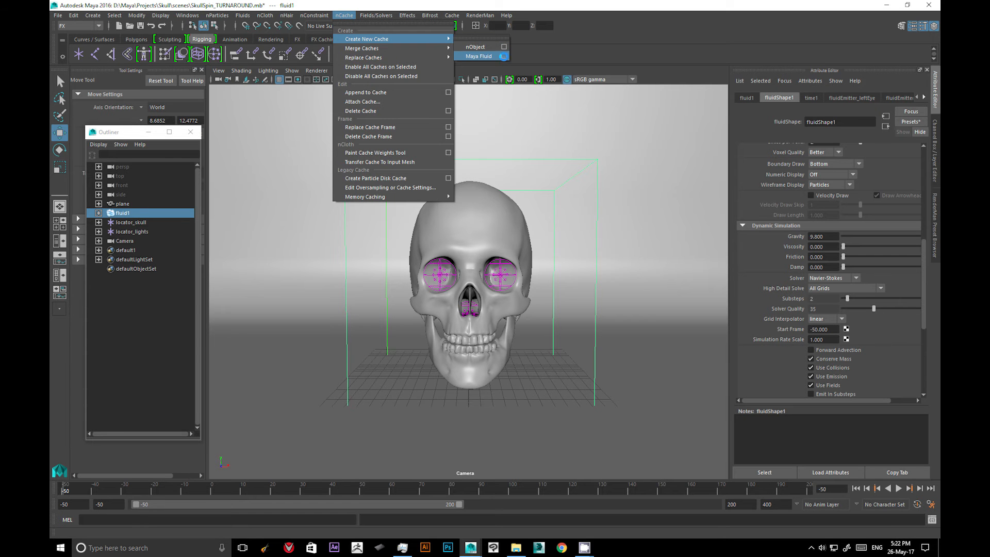
click(504, 57)
Name the fluid cache SkullFlames and create it with one file per frame over the time slider range.
drag(633, 76, 489, 123)
drag(353, 124, 466, 127)
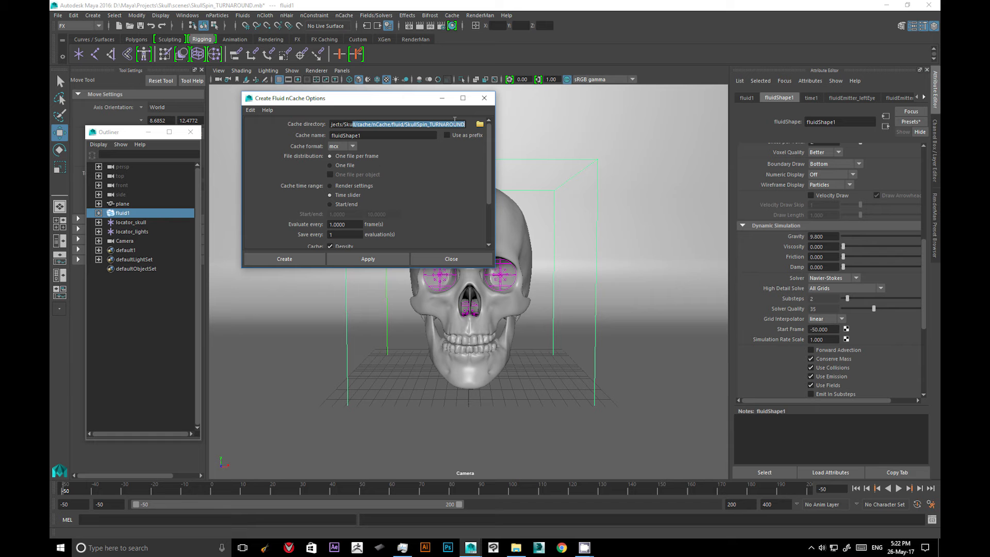
click(393, 137)
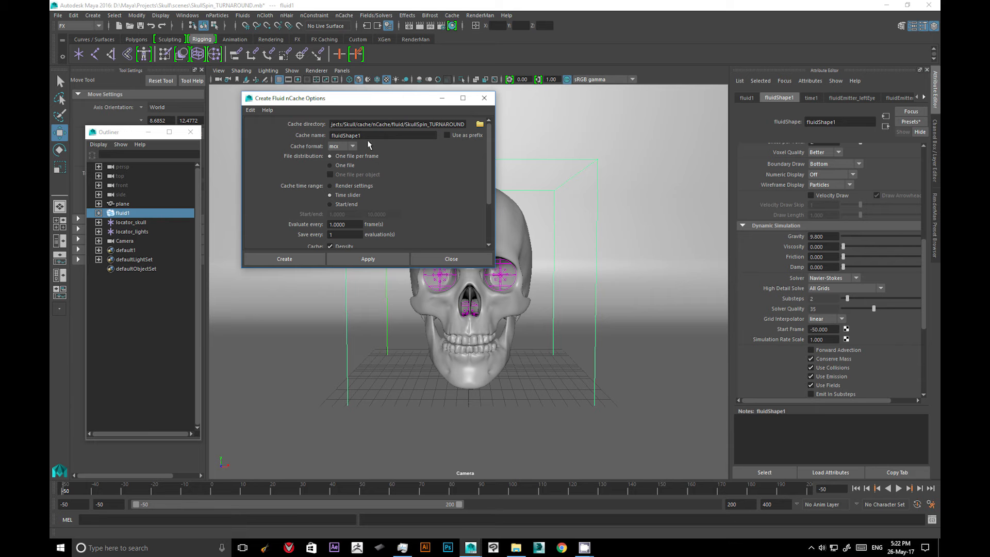
double_click(371, 132)
text(SkullFlames)
click(307, 261)
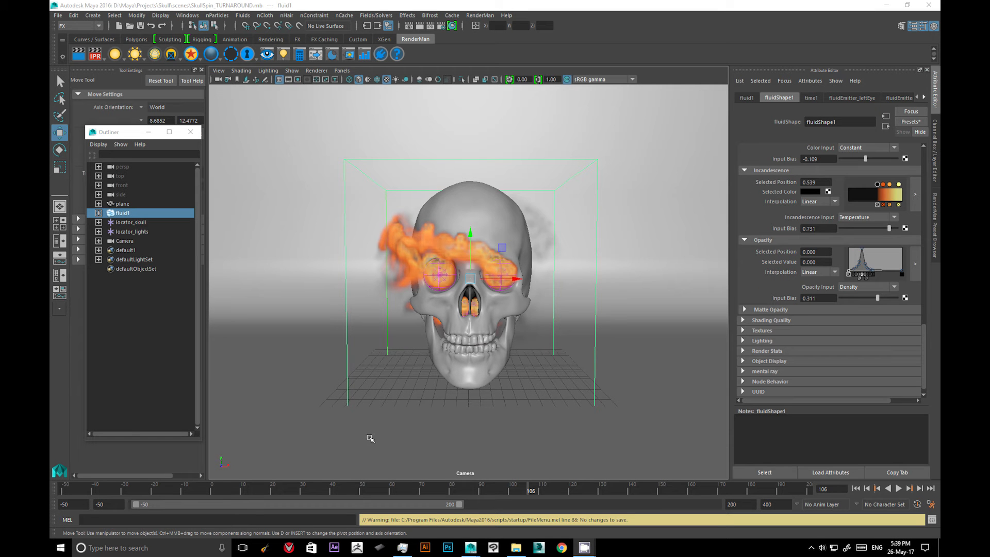
Scrub to frame 11 and play back the cached flames from there.
click(244, 489)
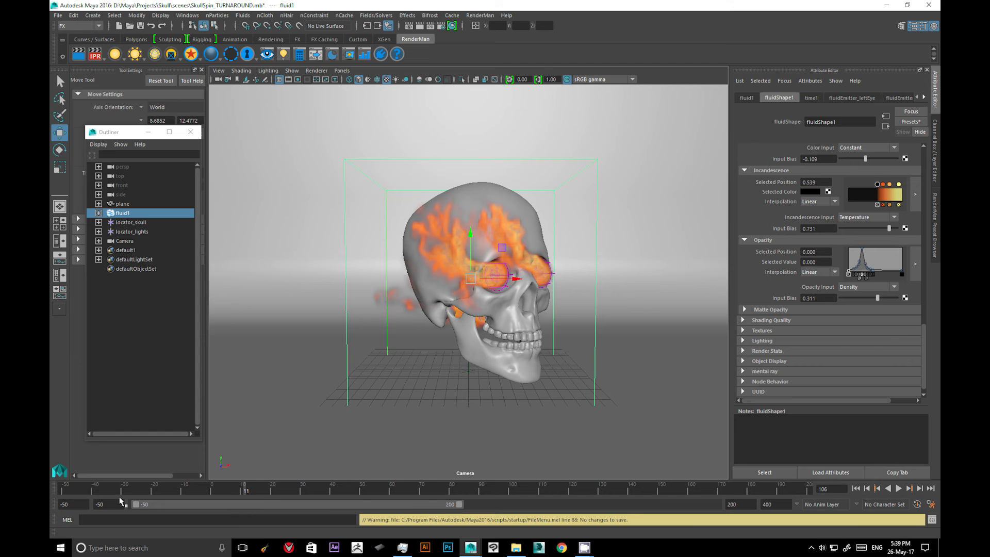
key(alt+v)
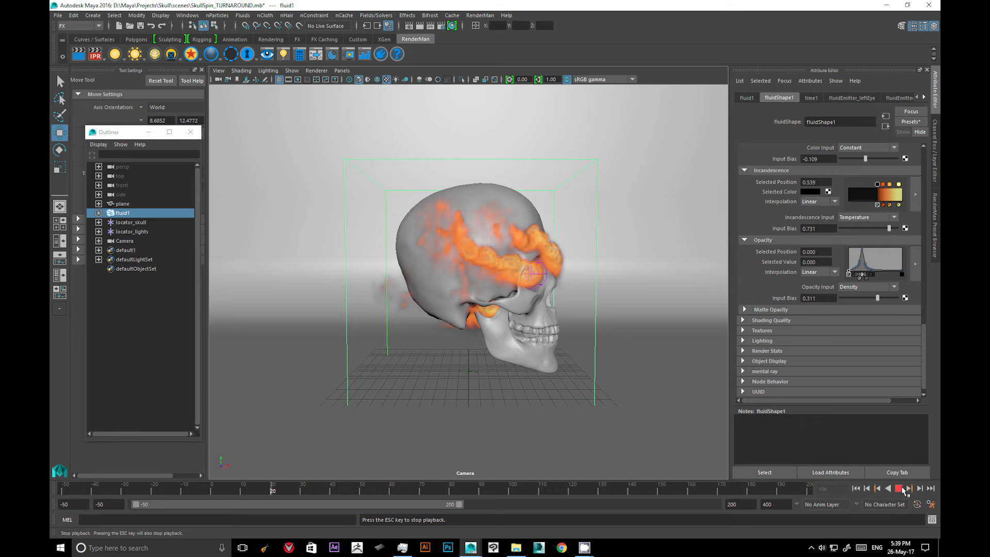
click(903, 489)
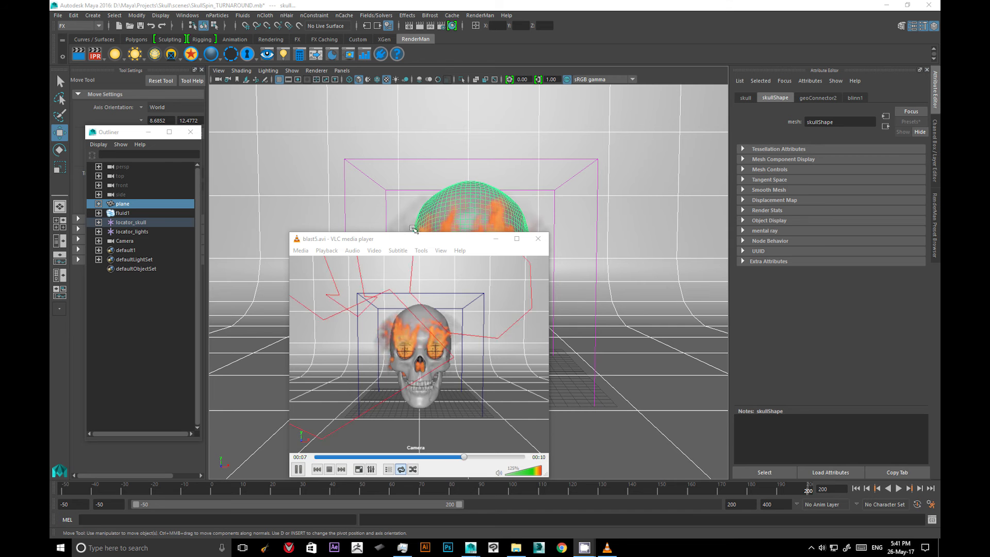
Review the blast5.avi playblast in the video player, close it and clear the scene selection.
drag(415, 244, 305, 64)
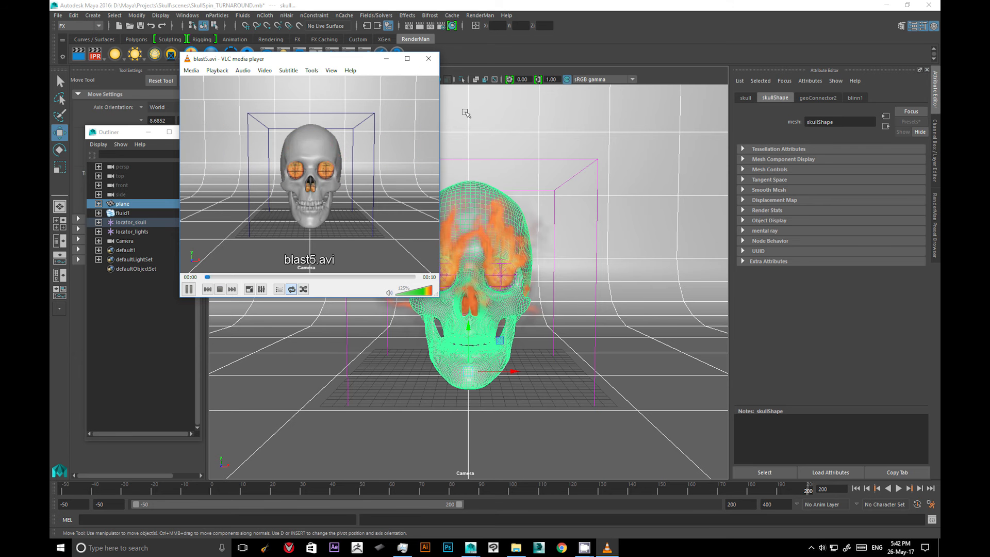
click(429, 58)
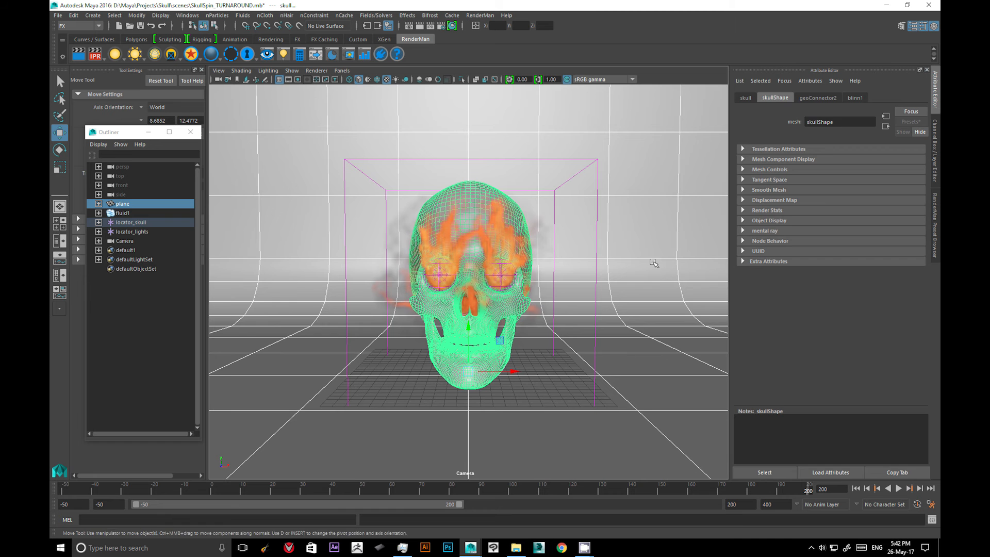
click(645, 241)
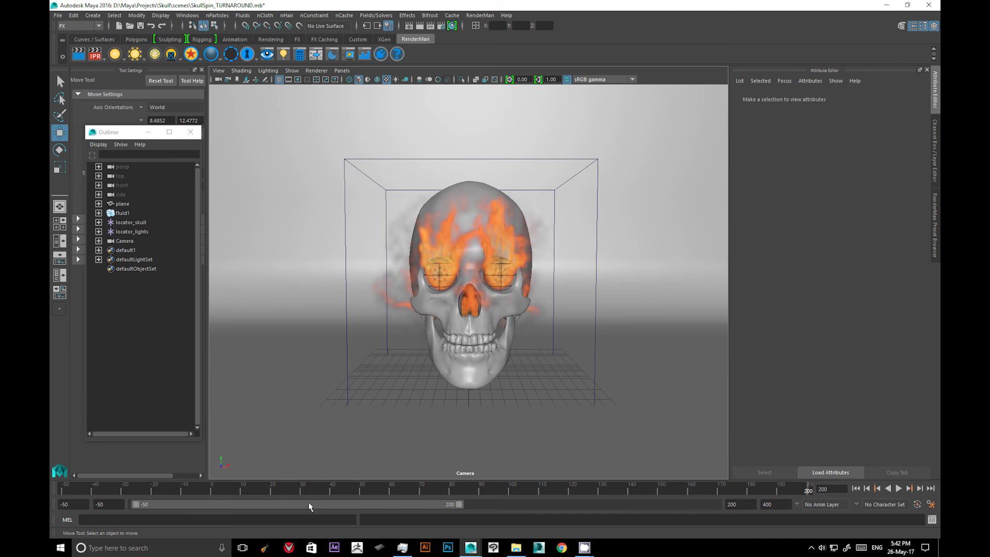
Save the scene at frame 0 and save a copy of it as SkullSpin_TURNAROUND_cached.mb.
click(213, 491)
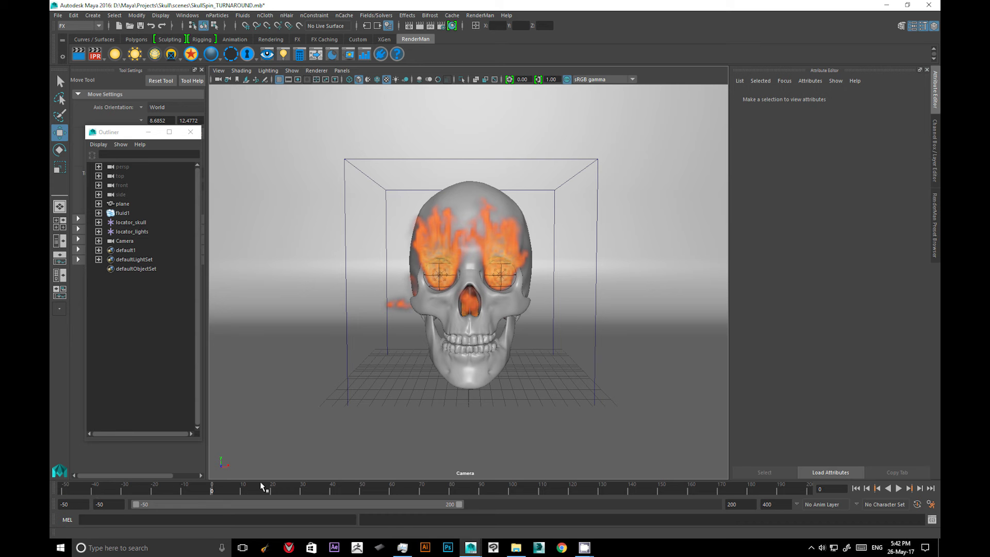
key(ctrl+s)
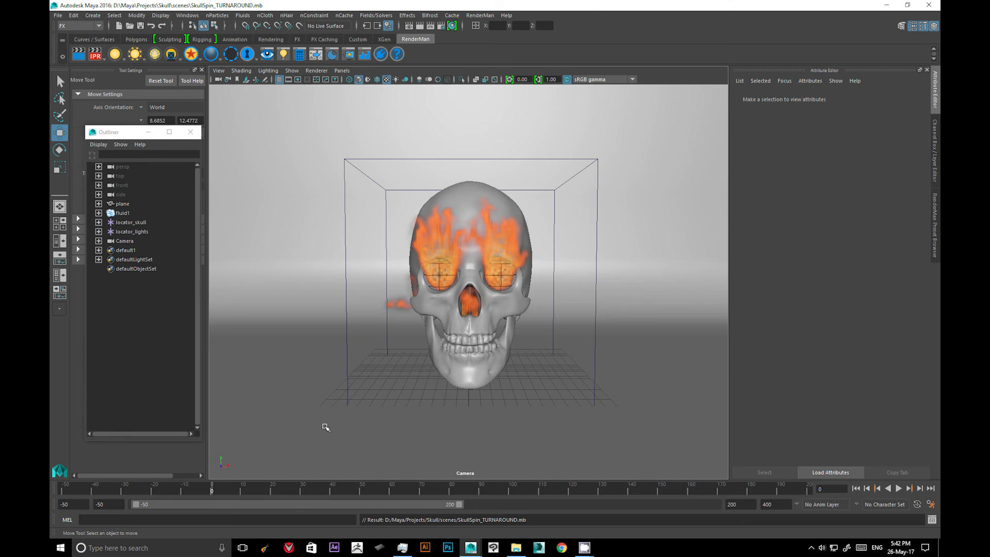
click(57, 16)
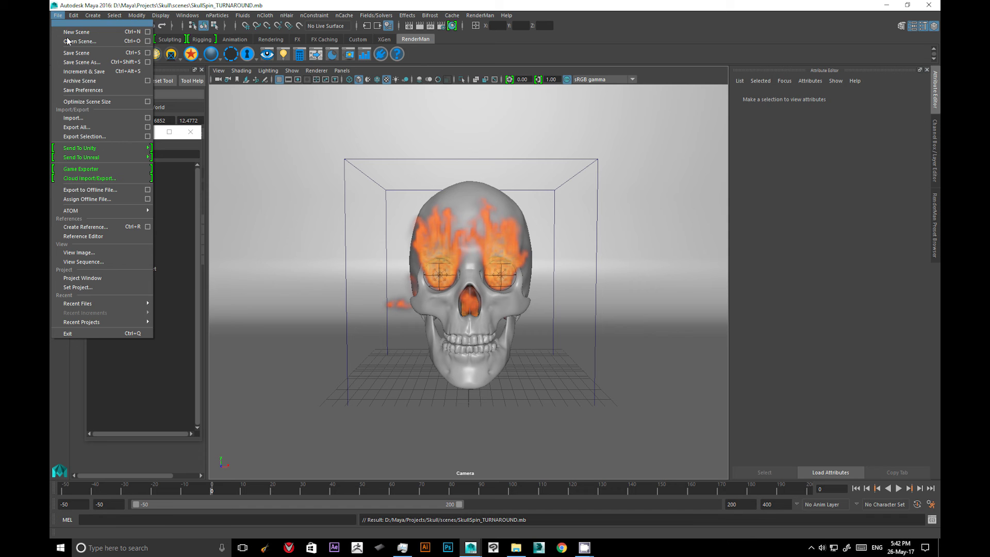
click(97, 66)
click(176, 241)
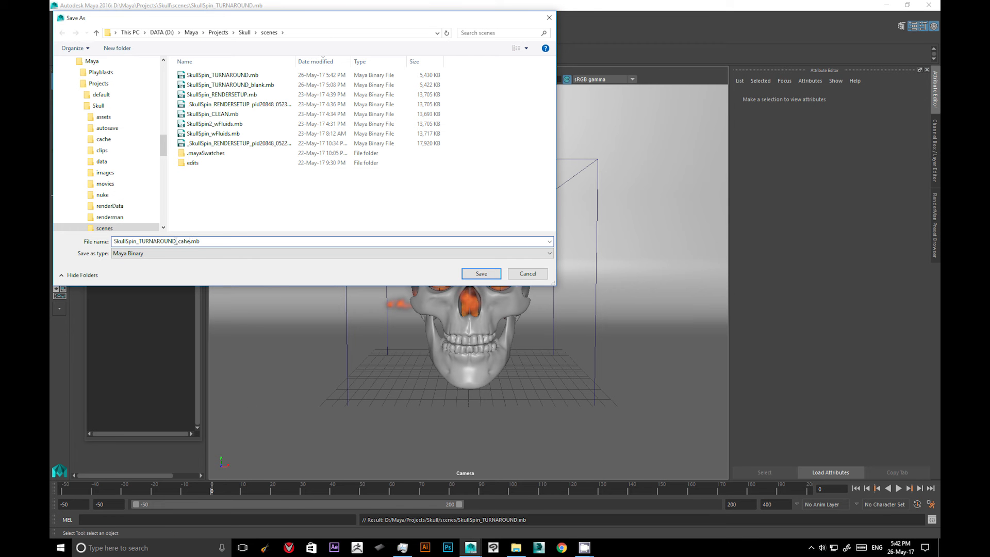
text(_cached)
key(Return)
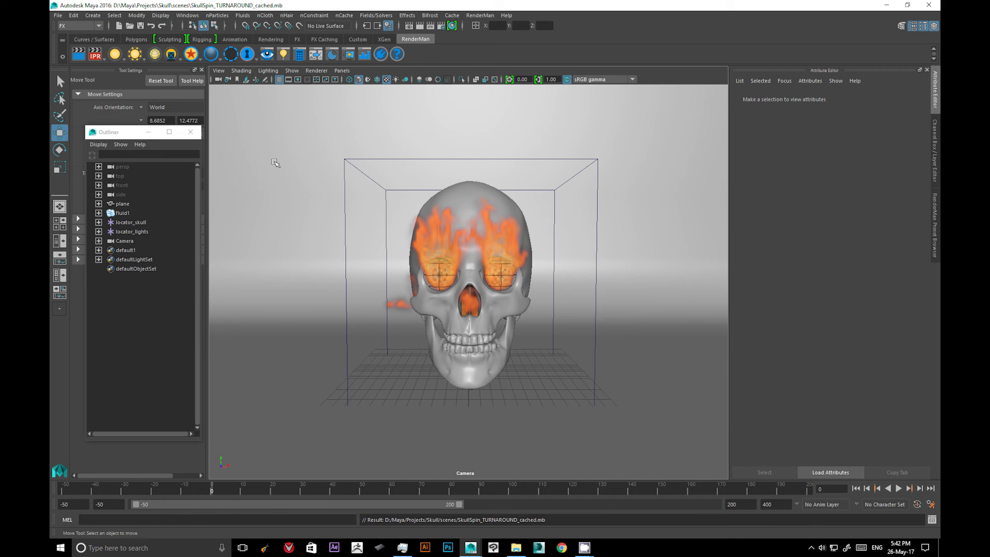
Select fluid1 and open the options for deleting nCache frames.
click(562, 238)
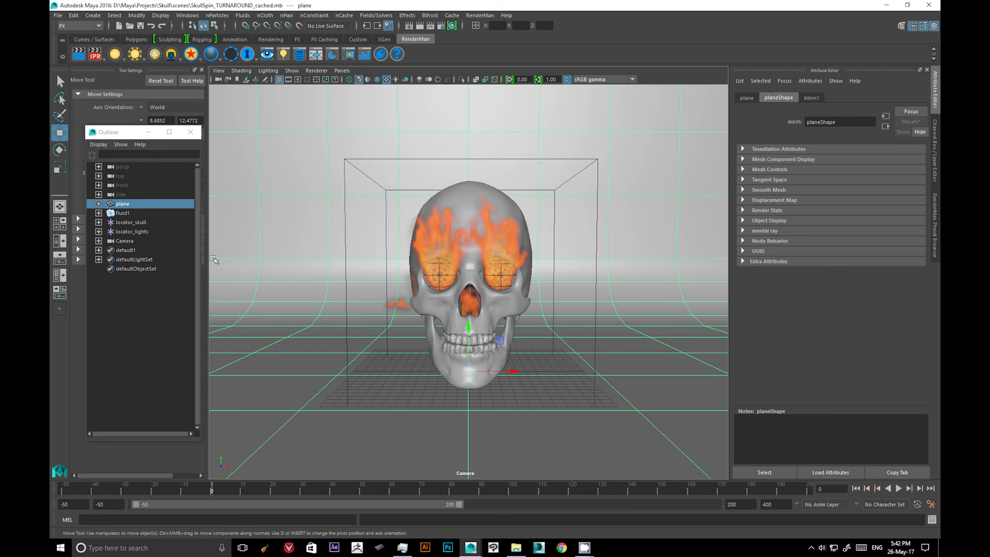
click(135, 213)
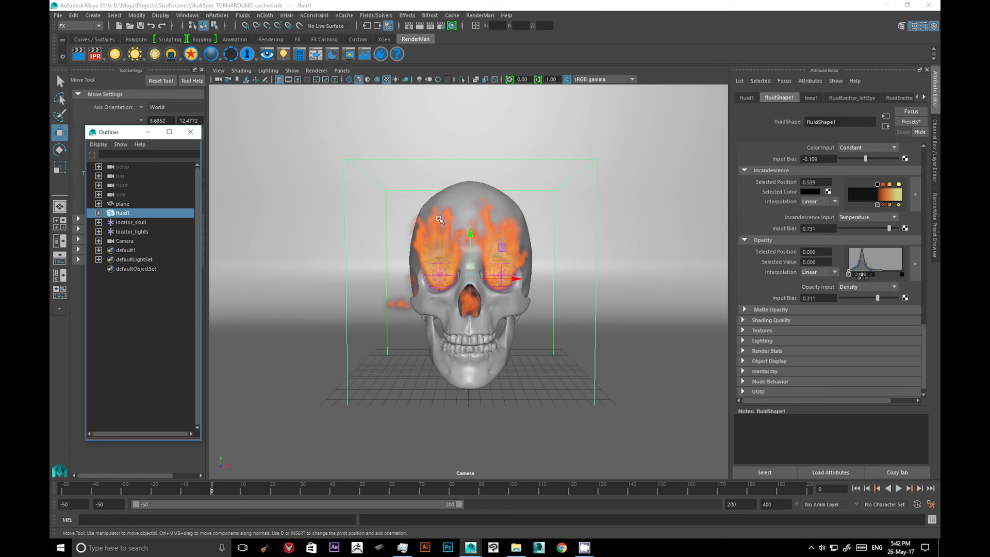
click(343, 16)
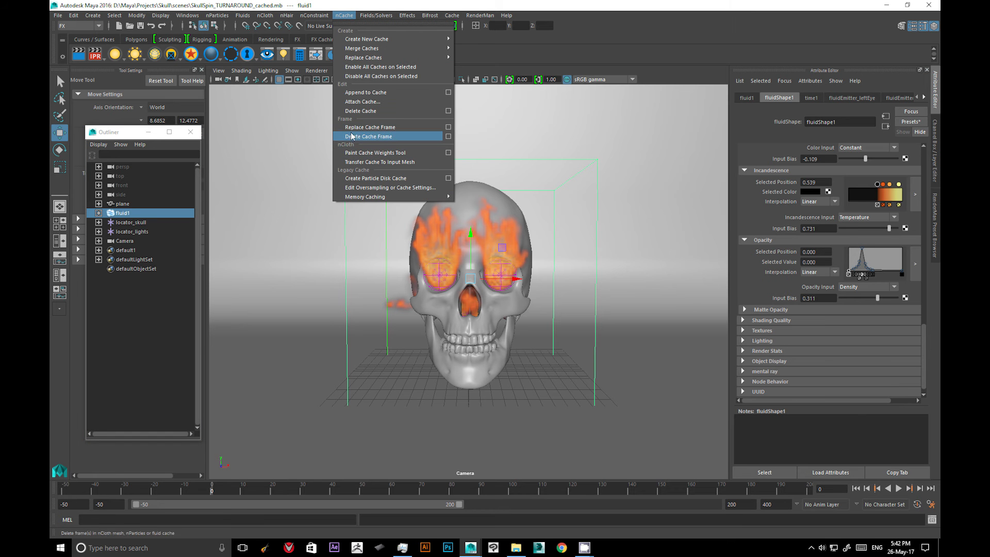
click(449, 136)
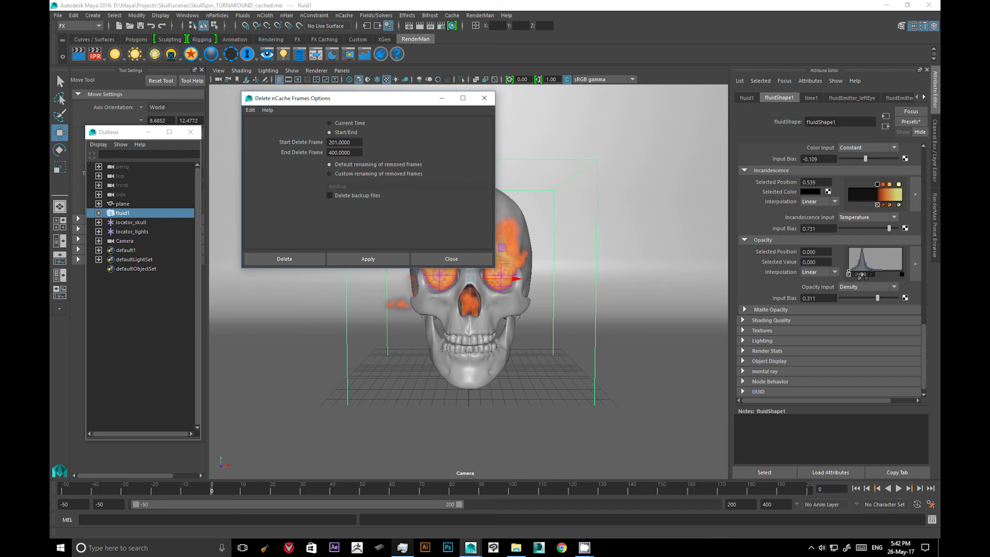
drag(350, 90, 302, 70)
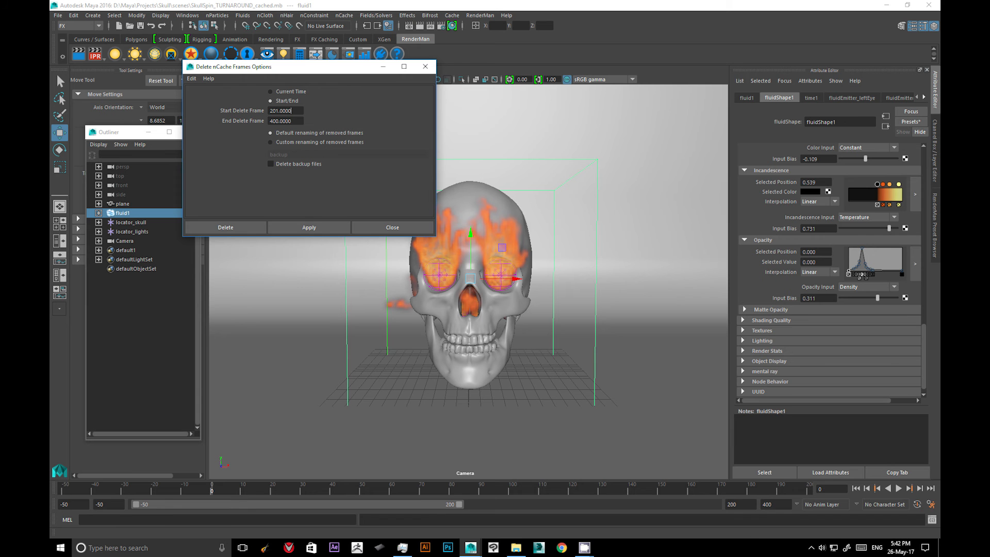
Switch to File Explorer and open the project's cache/nCache/fluid/SkullSpin_TURNAROUND folder to examine the cache files.
key(alt+Tab)
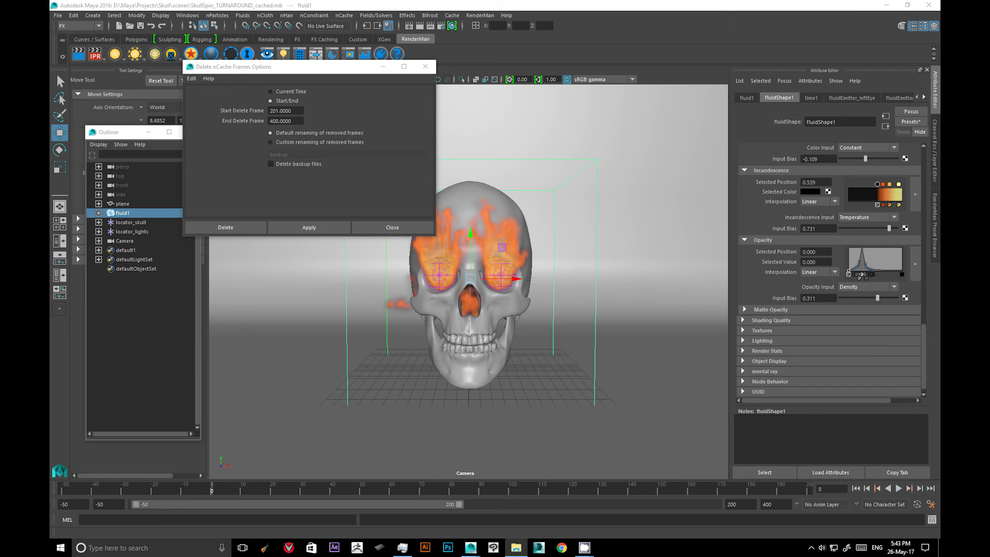
click(480, 158)
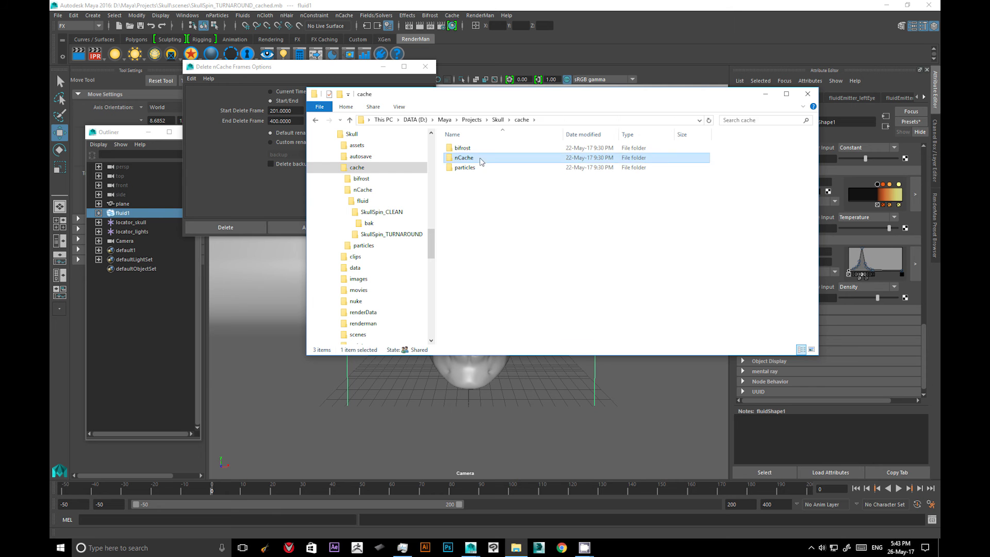
double_click(480, 159)
double_click(467, 149)
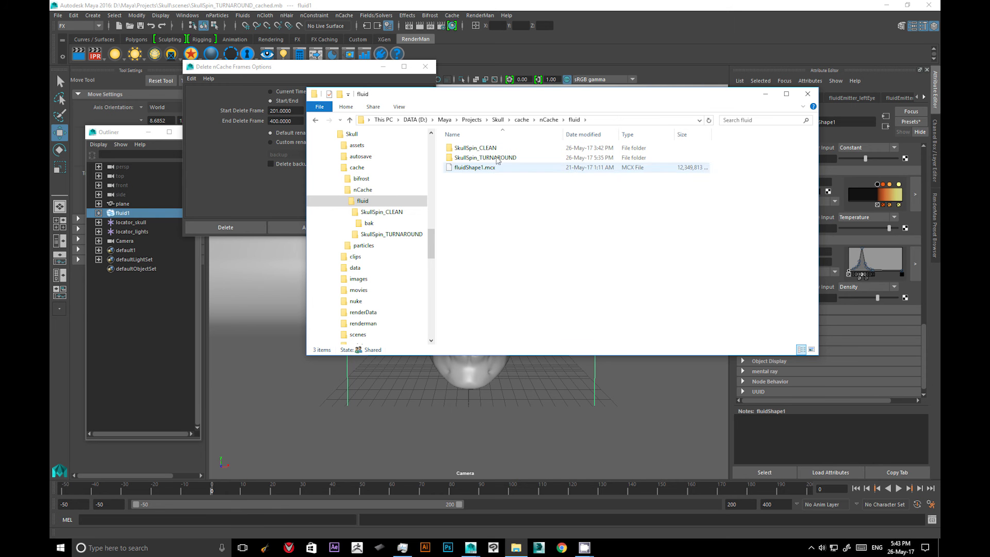
double_click(485, 157)
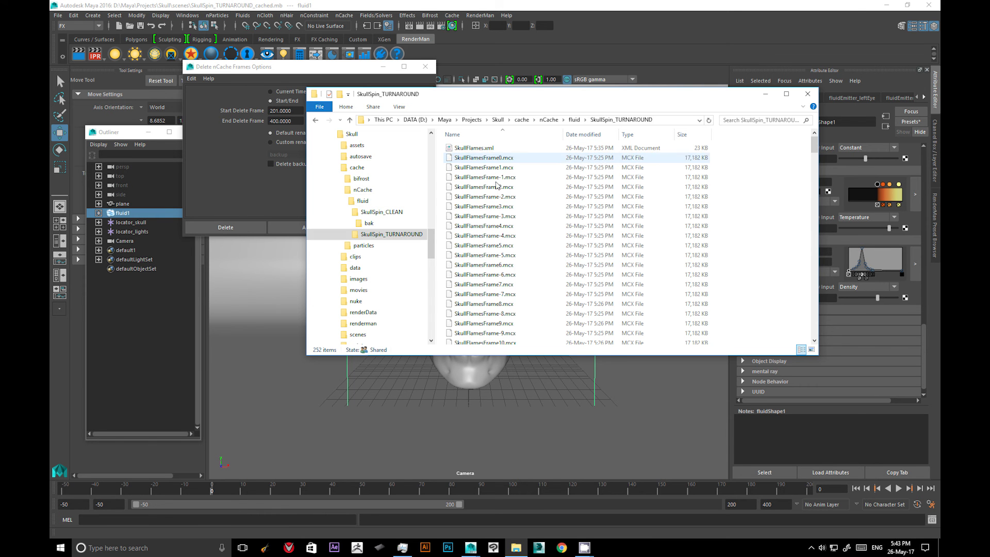
Sort the SkullSpin_TURNAROUND cache files by date modified, oldest first, and examine the pre-roll frames.
mouse_move(819, 147)
mouse_down()
mouse_move(815, 185)
mouse_move(816, 144)
mouse_up()
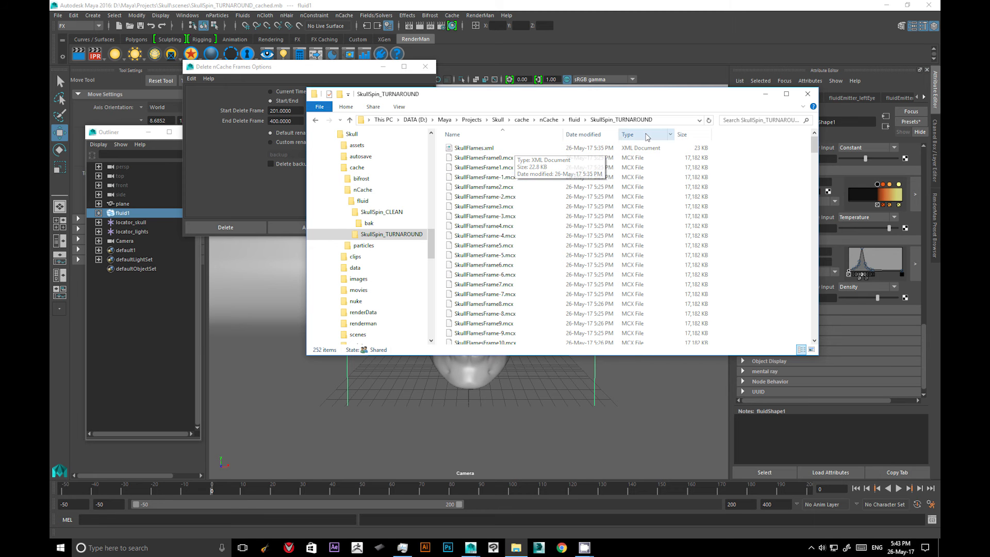
click(583, 134)
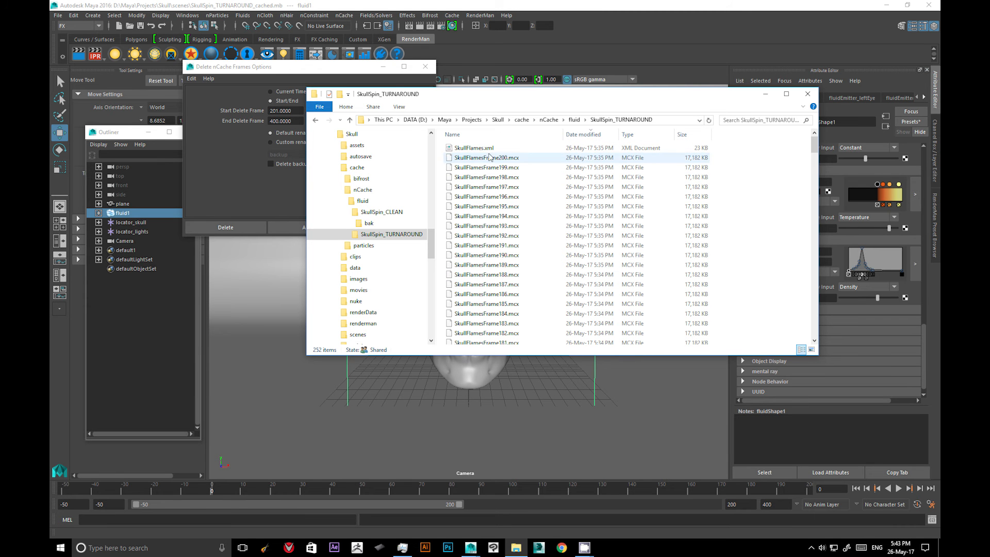
click(586, 134)
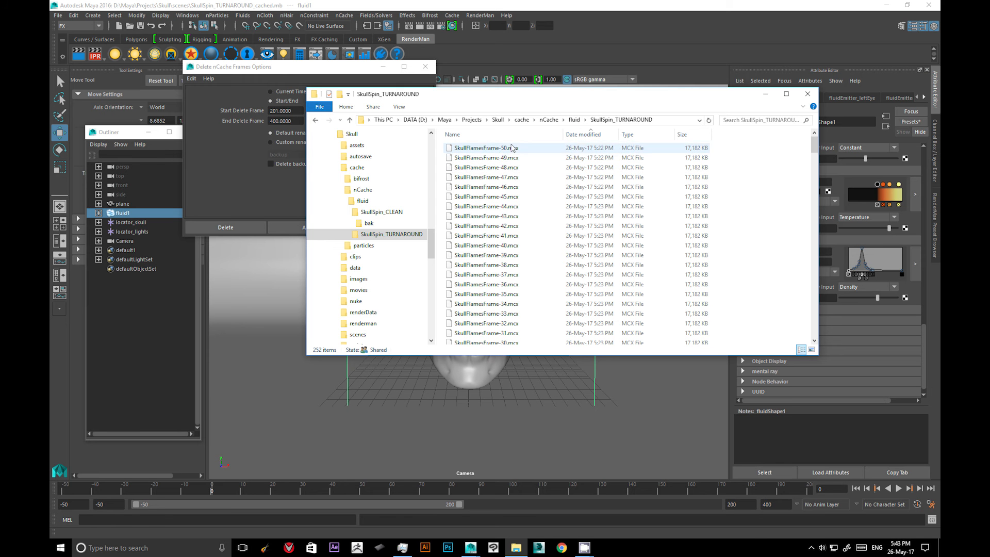
mouse_move(815, 145)
mouse_down()
mouse_move(826, 345)
mouse_move(814, 147)
mouse_up()
Move File Explorer aside, switch back to Maya and delete fluid1's nCache frames from -50 to -1 with default renaming.
drag(512, 100, 682, 89)
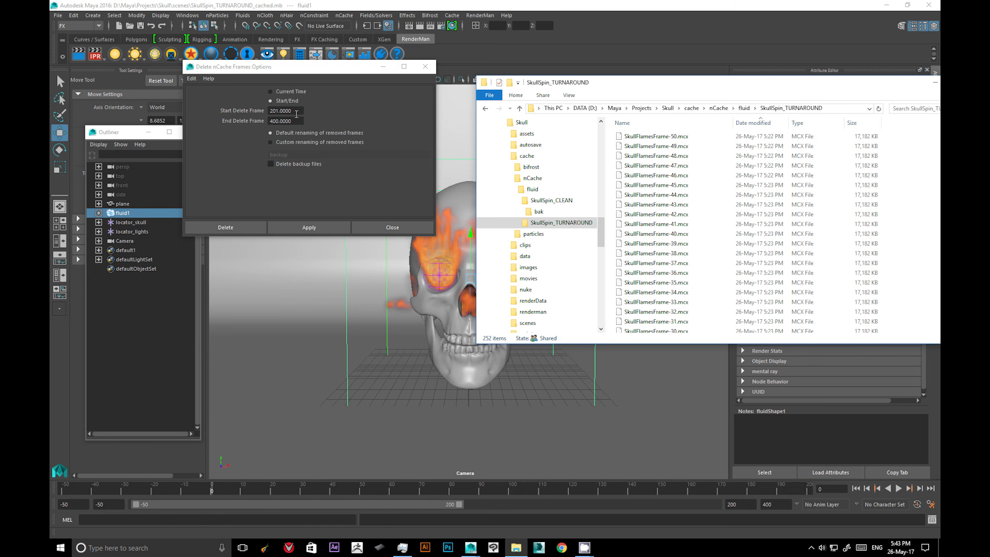
click(296, 112)
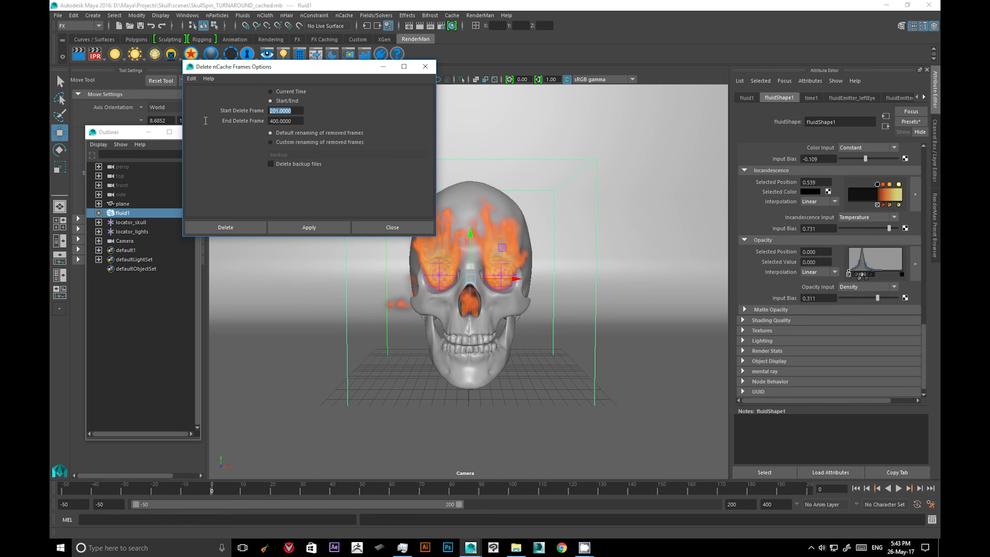
text(-50)
key(Tab)
text(-)
click(336, 230)
Switch to File Explorer, examine the renamed and remaining cache files in SkullSpin_TURNAROUND, and close the window.
click(516, 548)
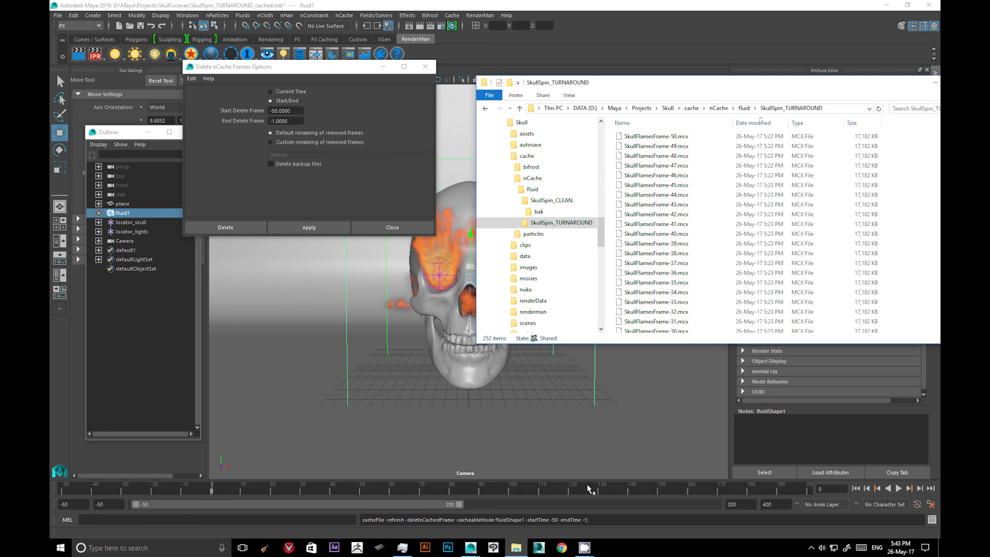
drag(650, 85, 366, 71)
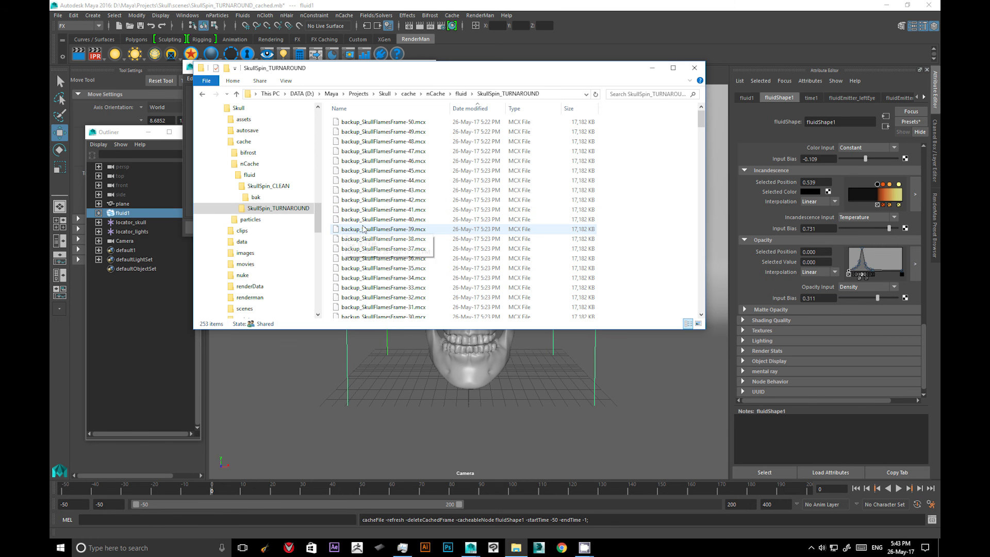
drag(702, 122, 707, 156)
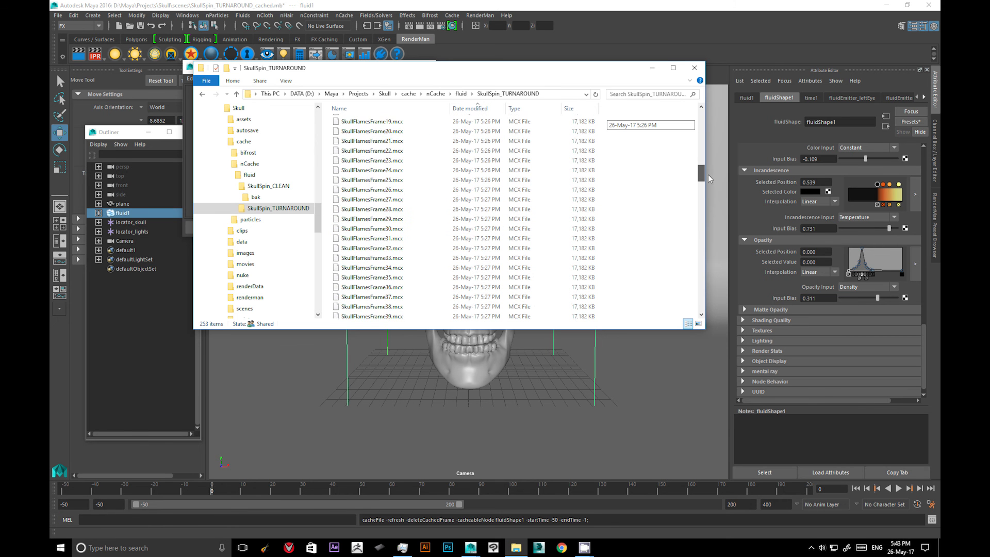
scroll(549, 183, down, 3)
click(470, 166)
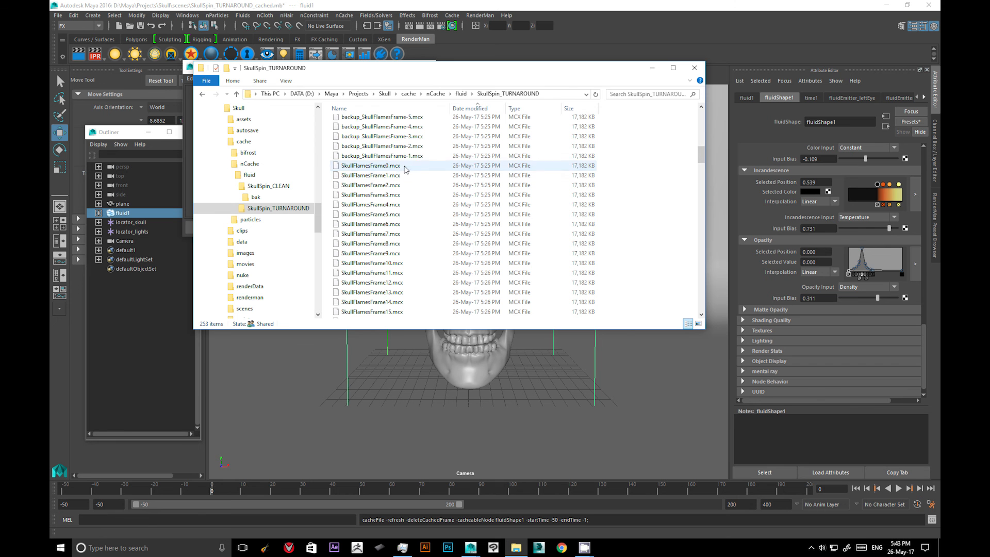
drag(702, 158, 698, 320)
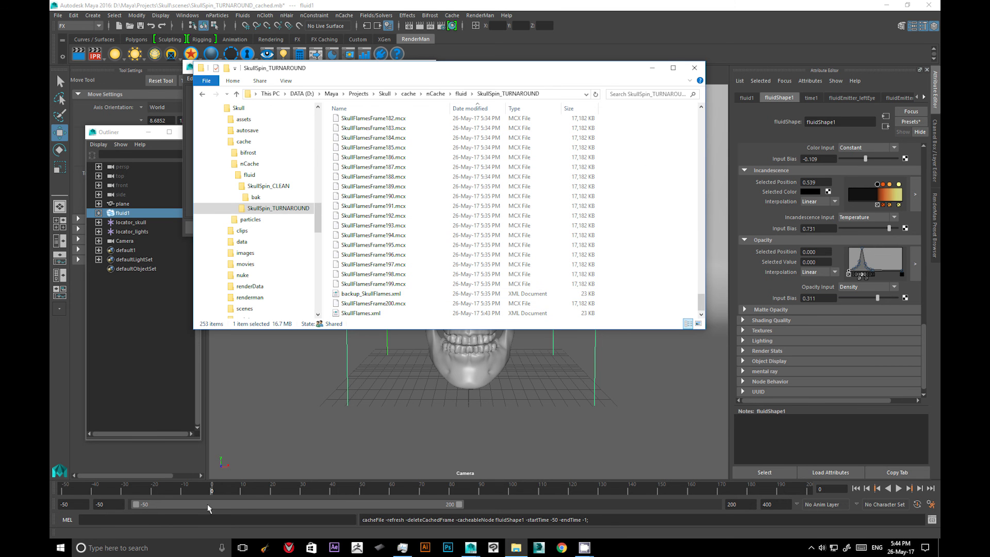
click(694, 67)
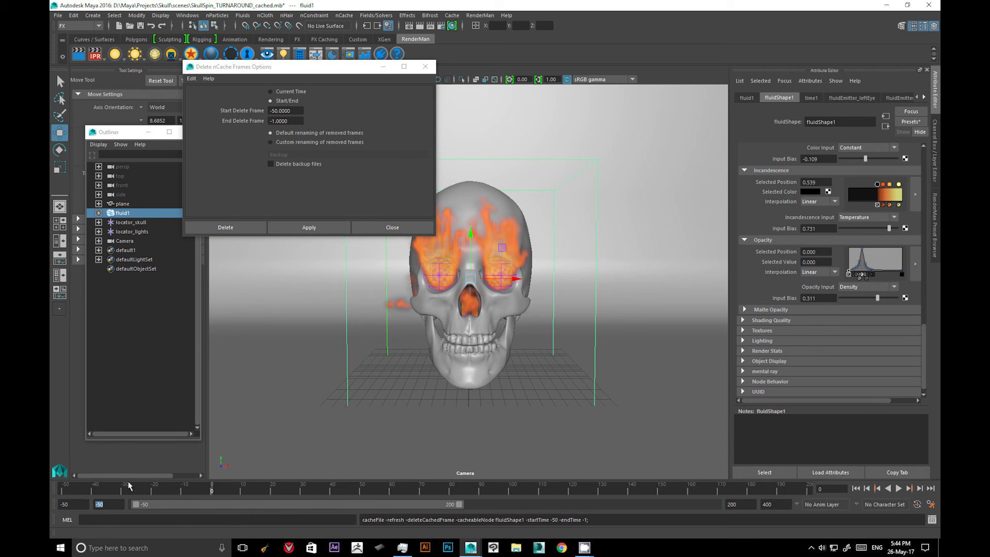
Set the animation and playback start of the timeline to frame 0.
double_click(73, 505)
text(0)
key(Return)
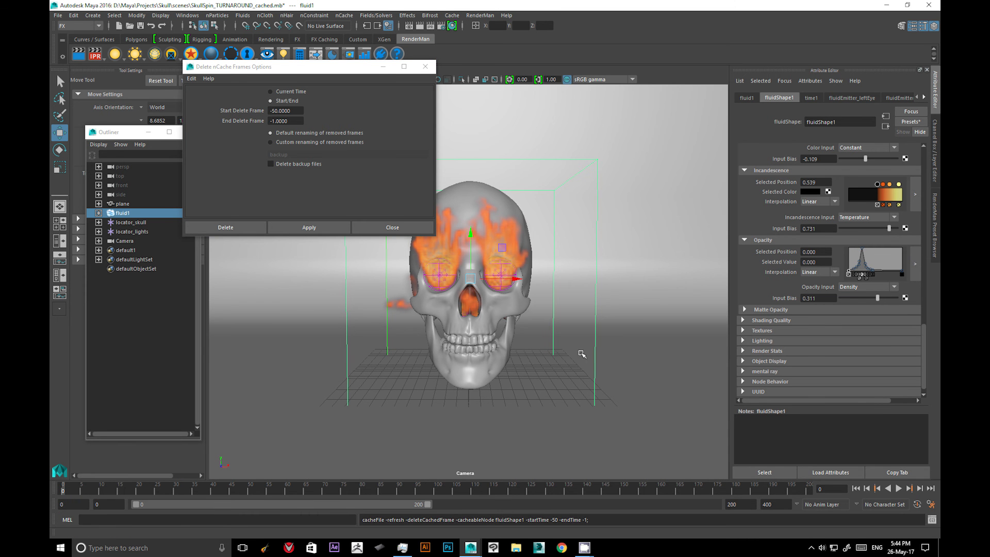
Play back the cached skull turnaround from frame 0 to review the flames, closing the nCache frame deletion options.
click(899, 489)
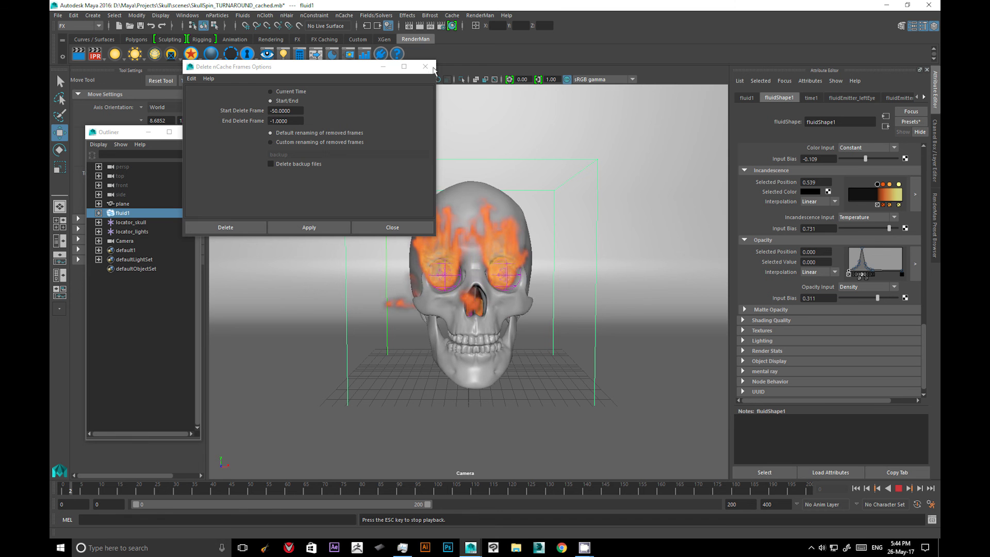
click(426, 66)
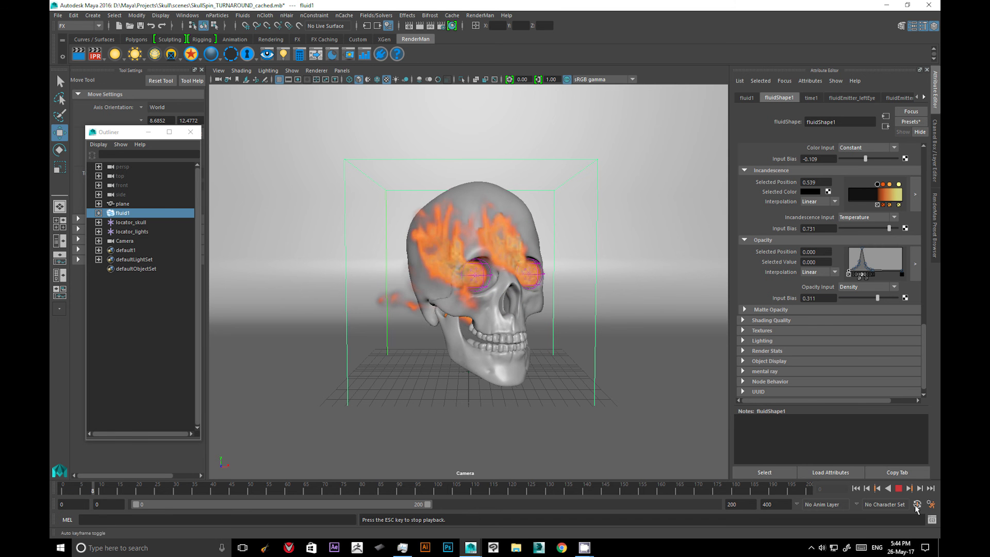
click(898, 489)
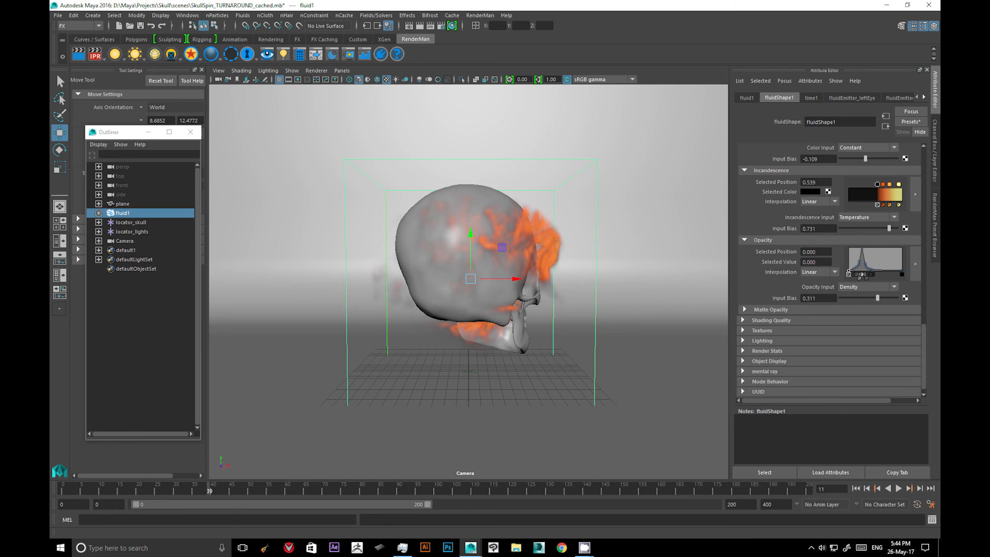
click(899, 488)
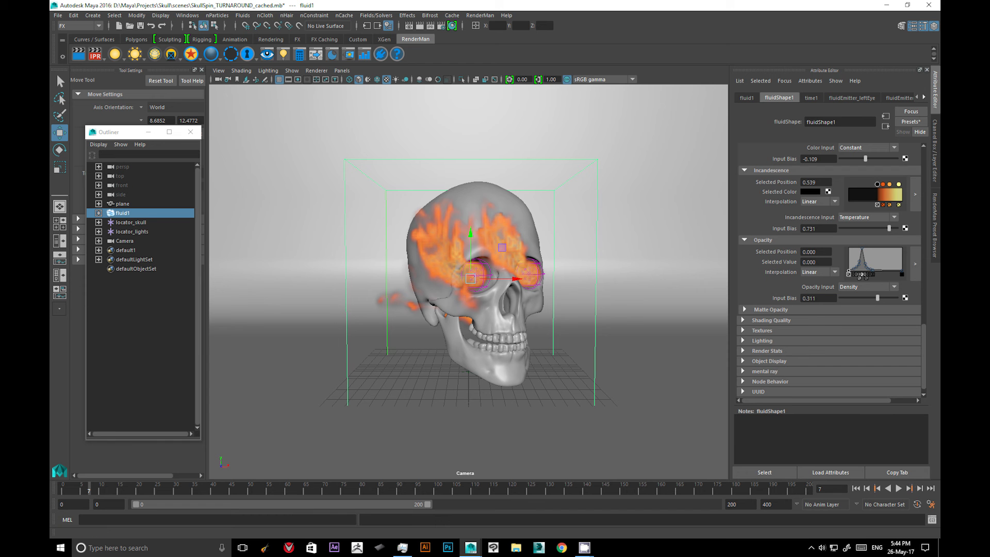